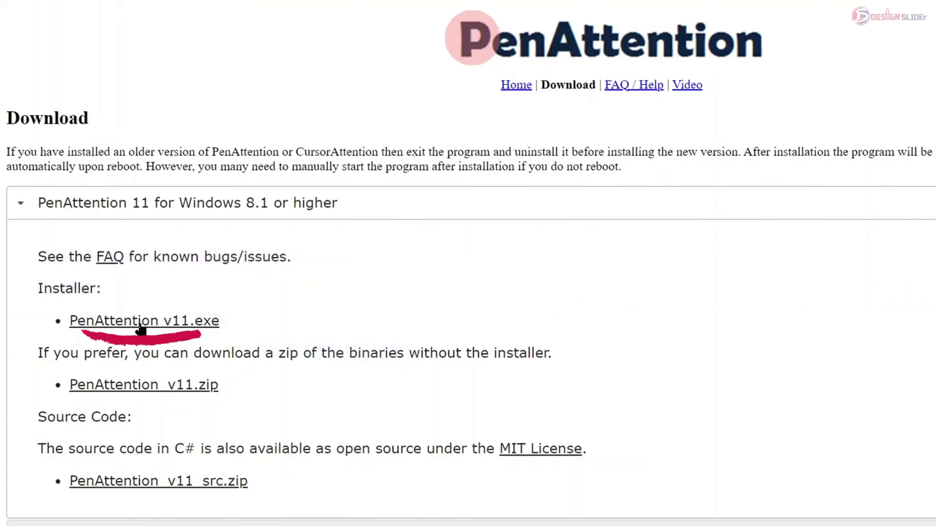
# - Download the PenAttention v11 installer as PenAttention_v11_setup into Downloads and show it in its folder
pyautogui.click(141, 331)
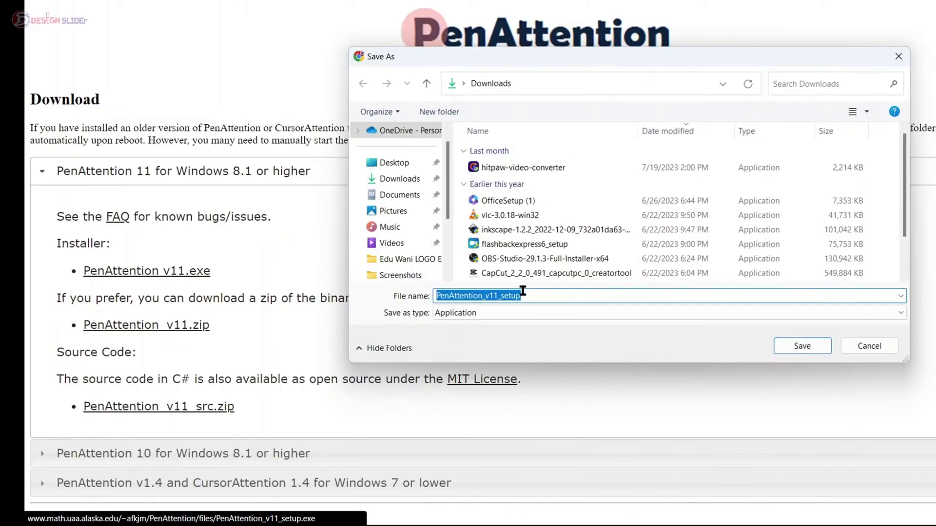
pyautogui.click(800, 347)
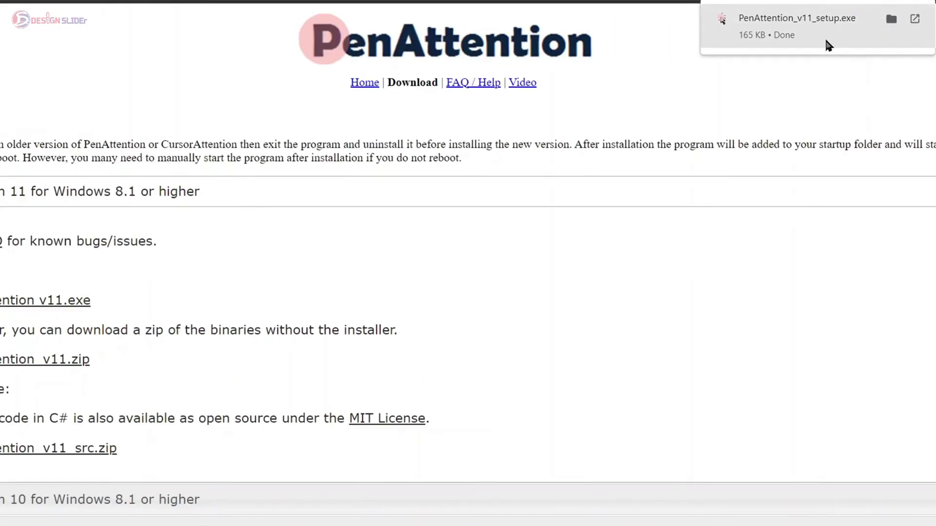
pyautogui.click(892, 19)
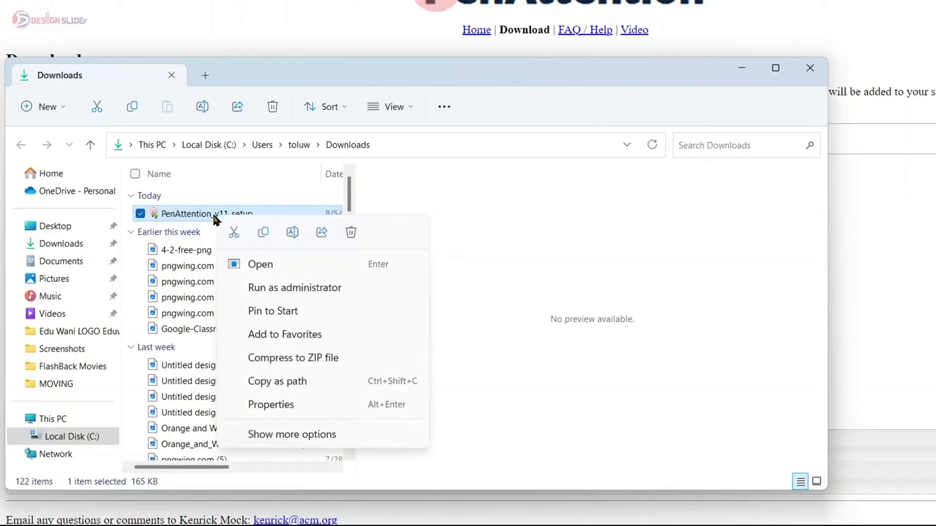
# - Run PenAttention_v11_setup and install PenAttention 11 to C:\Program Files (x86)\PenAttention, then finish the setup
pyautogui.rightClick(215, 215)
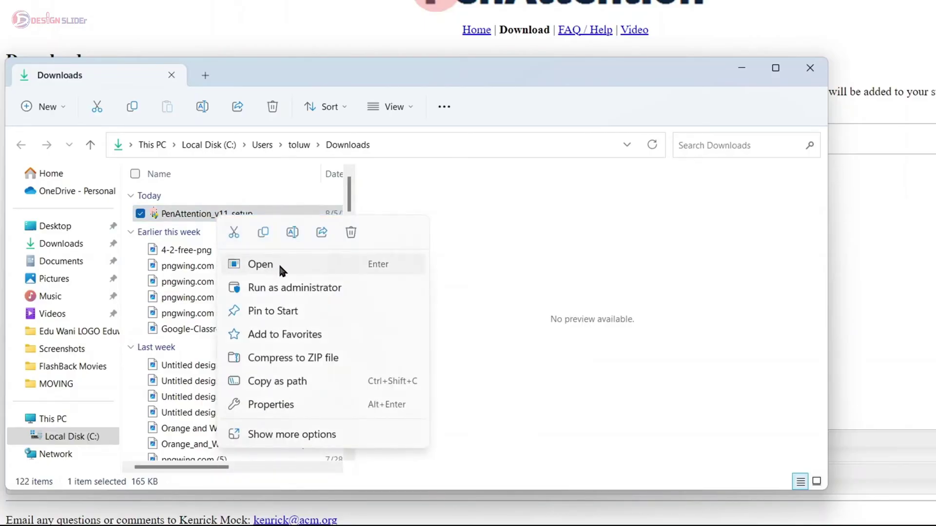
pyautogui.click(280, 266)
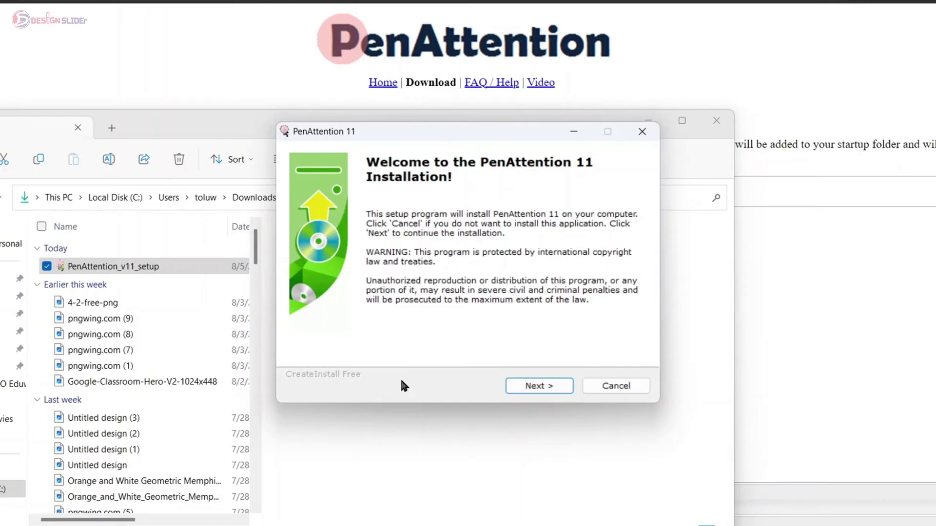
pyautogui.click(558, 386)
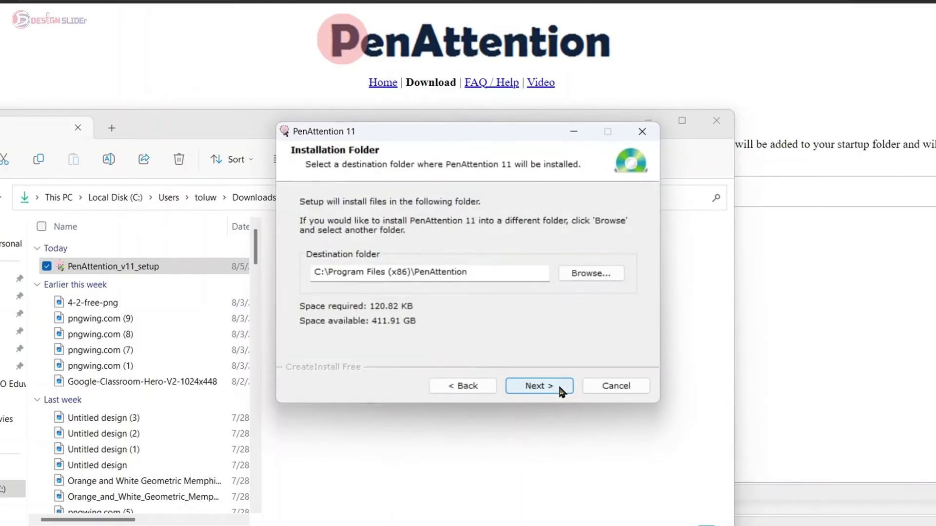
pyautogui.click(560, 388)
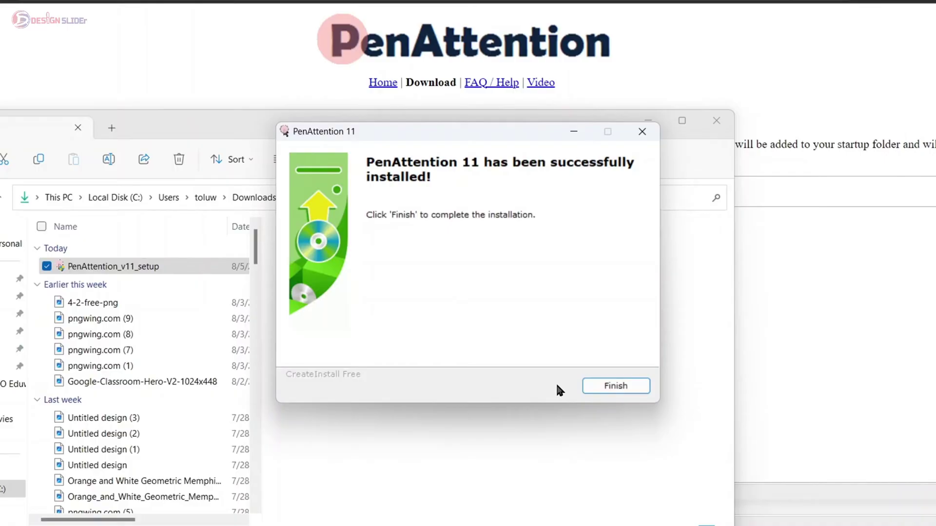
pyautogui.click(642, 383)
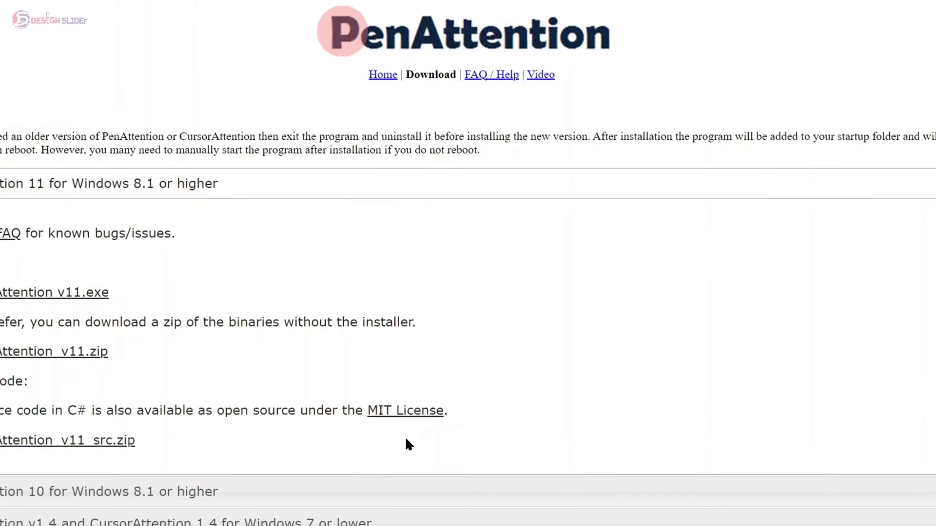
# - Search Windows for PenAttention and launch PenAttention 11
pyautogui.scroll(-1, 405, 442)
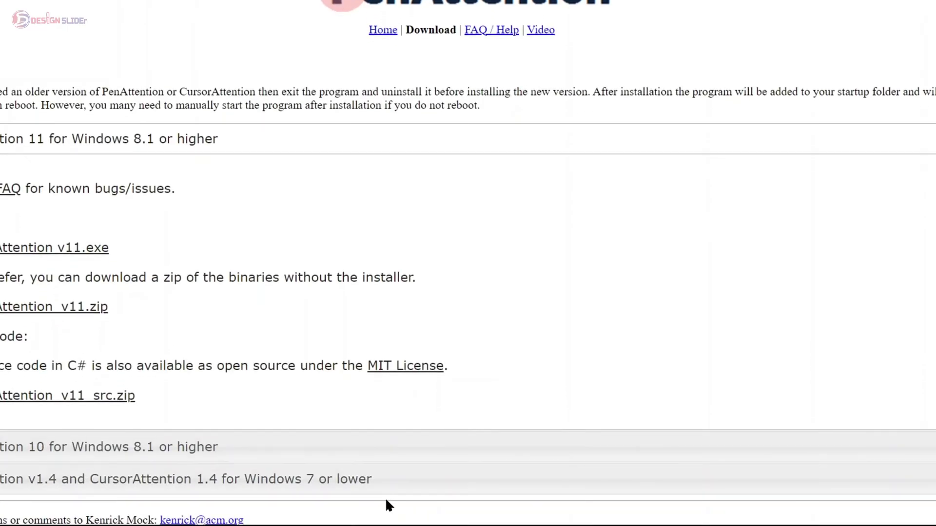
pyautogui.moveTo(386, 525)
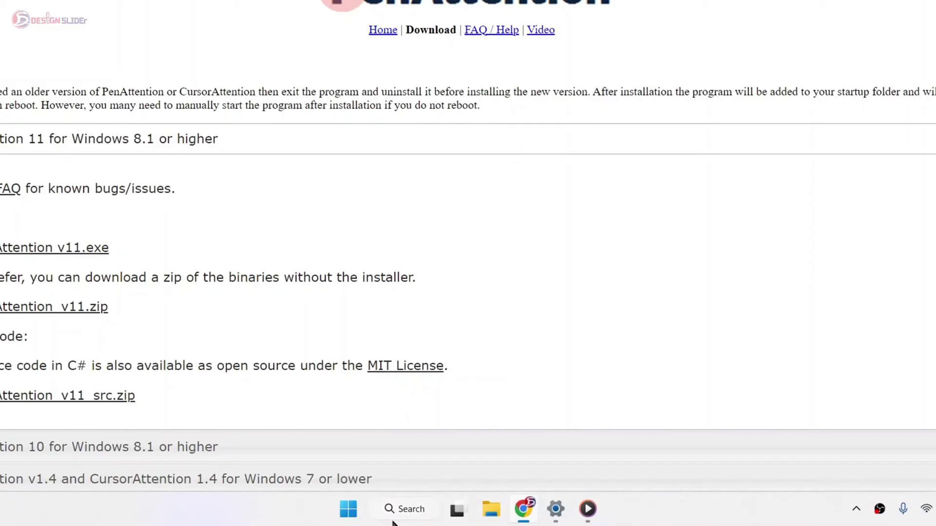
pyautogui.click(344, 513)
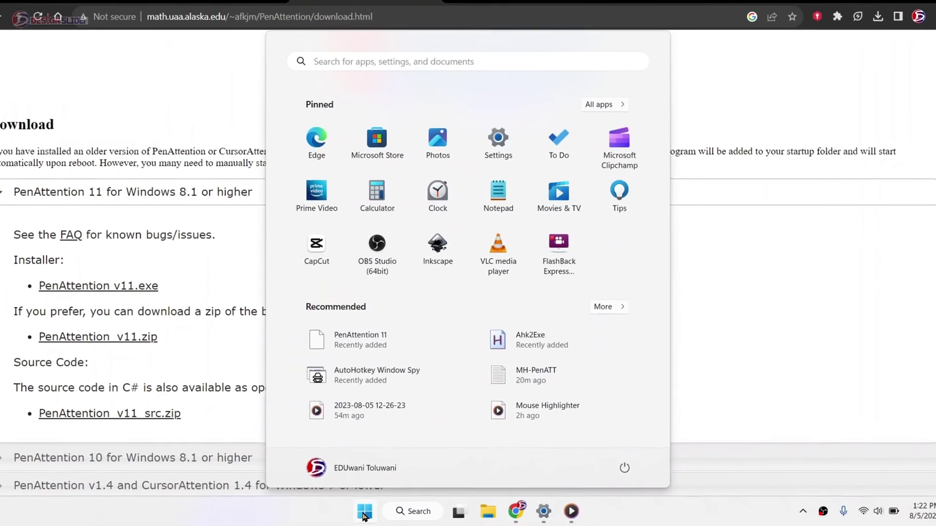
pyautogui.write('PENAT')
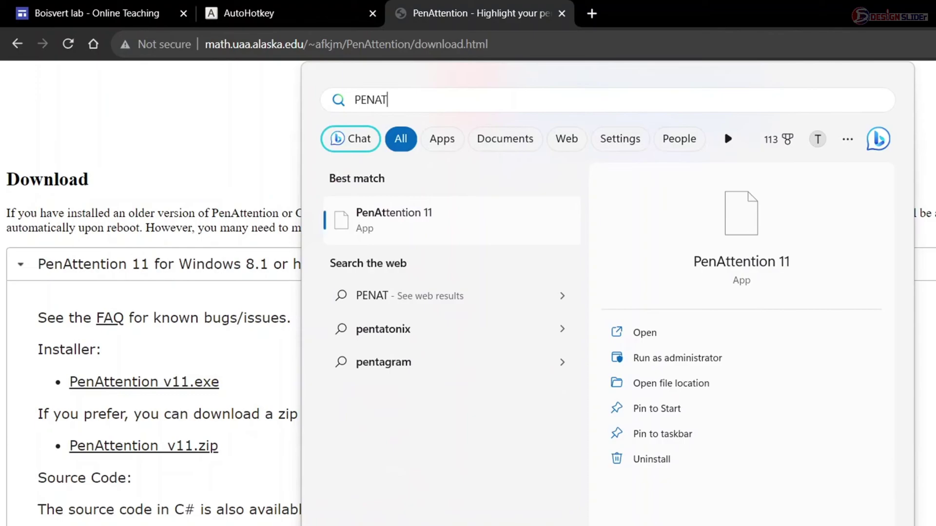
pyautogui.write('TE')
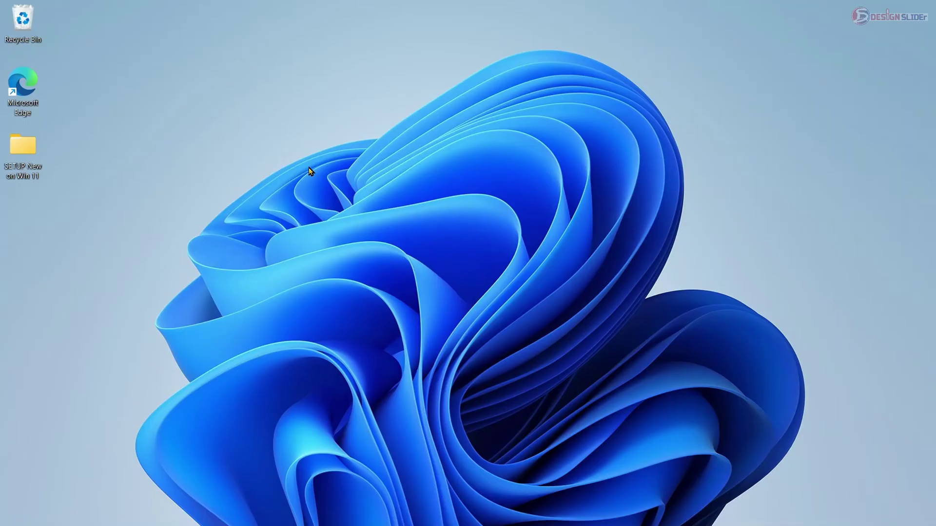
# - Open PenAttention's Highlight Settings from its hidden tray icon and enable highlighting the mouse as well as the pen
pyautogui.moveTo(676, 525)
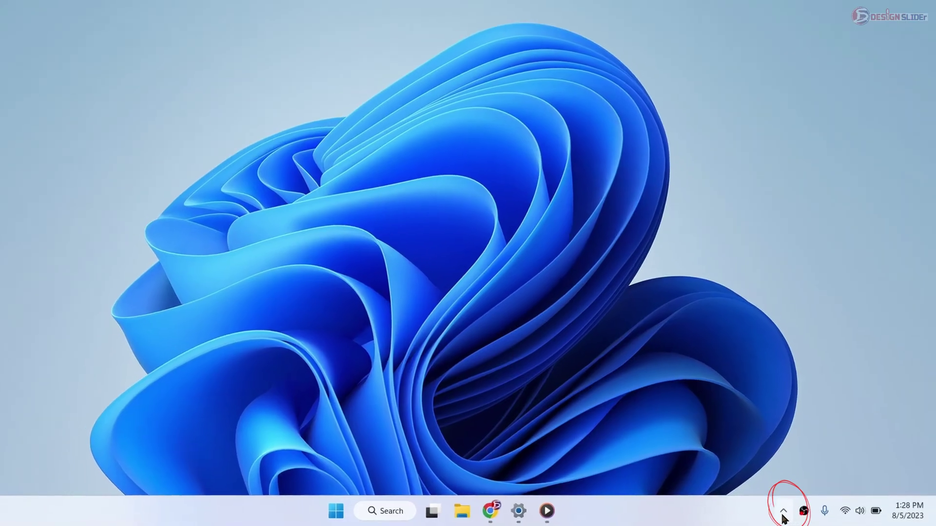
pyautogui.click(792, 512)
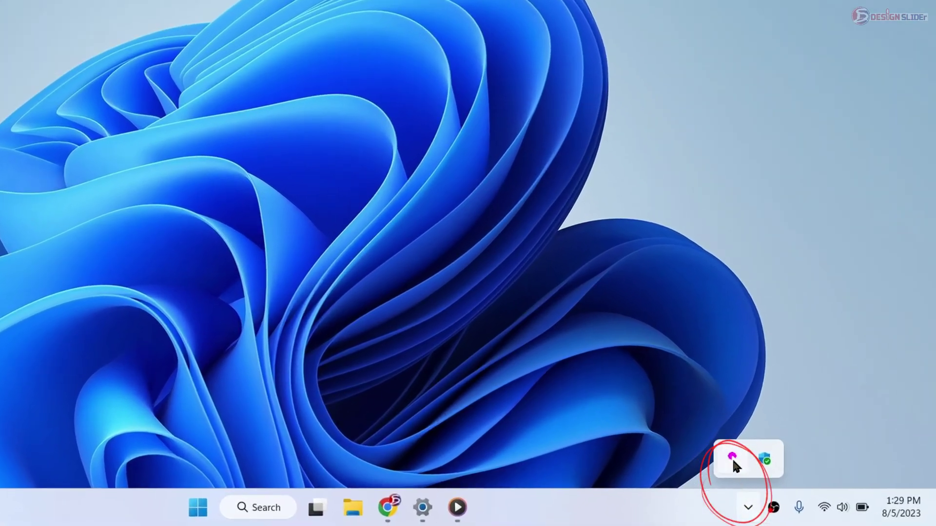
pyautogui.rightClick(732, 461)
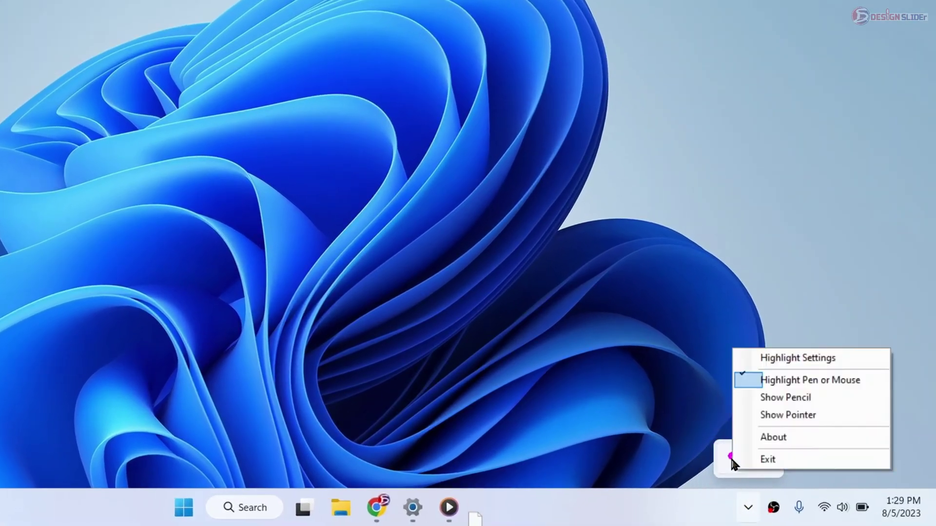
pyautogui.click(831, 361)
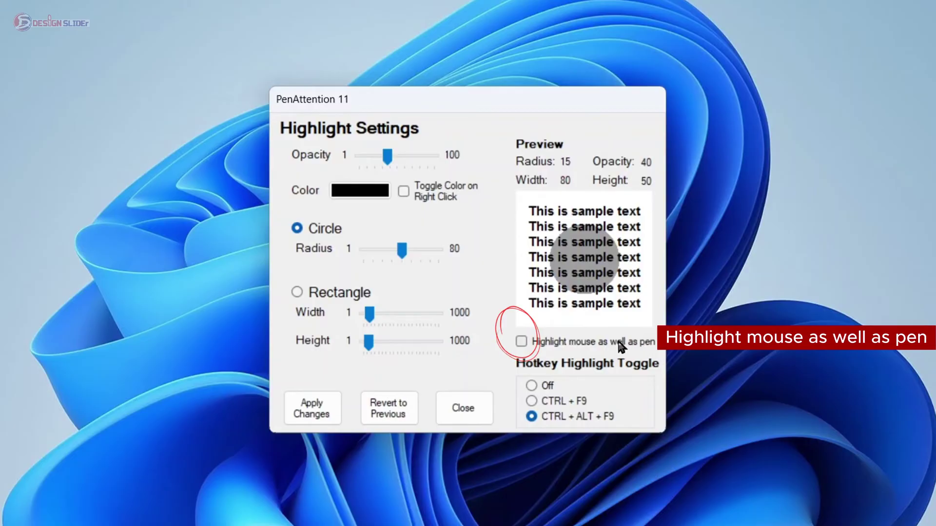
pyautogui.click(520, 343)
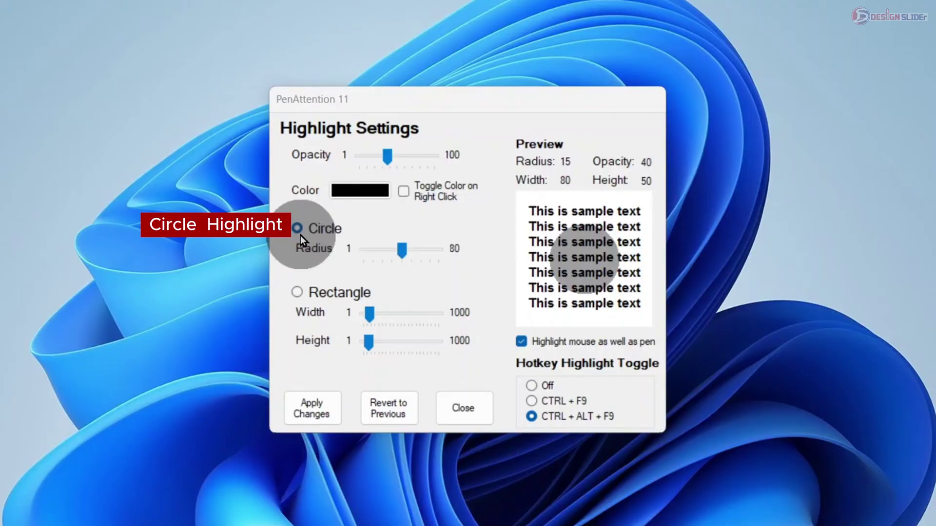
# - Set the rectangle highlight to width 92 and height 80, and return to the circle highlight with radius 48
pyautogui.click(297, 292)
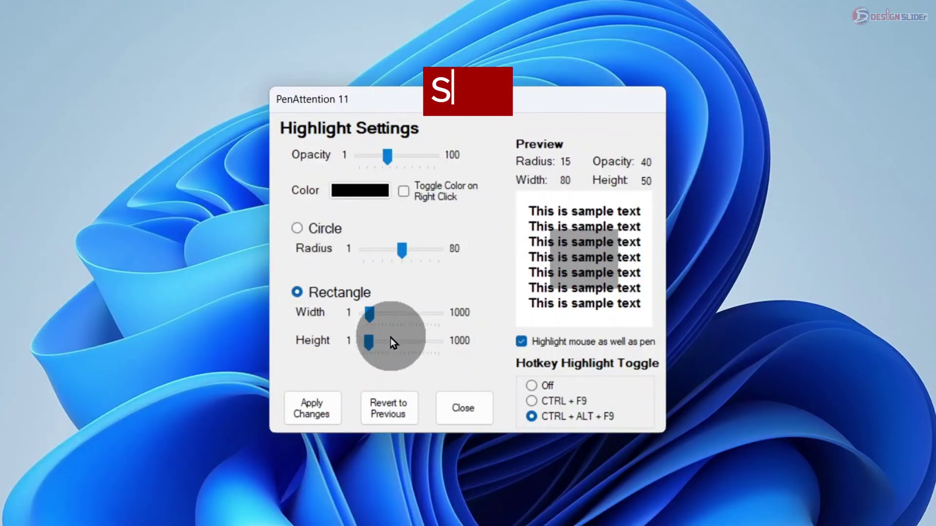
pyautogui.moveTo(368, 343)
pyautogui.mouseDown()
pyautogui.moveTo(396, 340)
pyautogui.moveTo(372, 344)
pyautogui.moveTo(383, 318)
pyautogui.moveTo(368, 320)
pyautogui.moveTo(371, 345)
pyautogui.mouseUp()
pyautogui.click(297, 229)
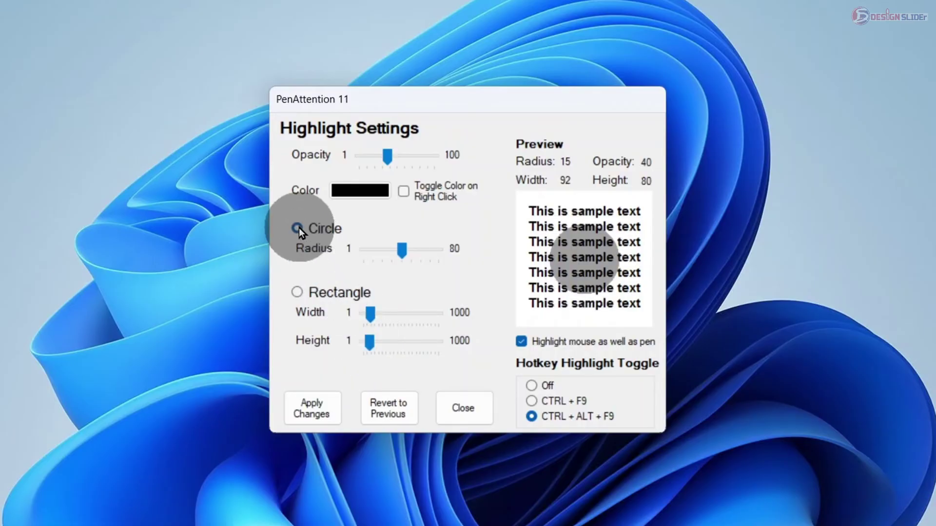
pyautogui.moveTo(400, 255)
pyautogui.mouseDown()
pyautogui.moveTo(439, 253)
pyautogui.moveTo(378, 255)
pyautogui.moveTo(401, 249)
pyautogui.mouseUp()
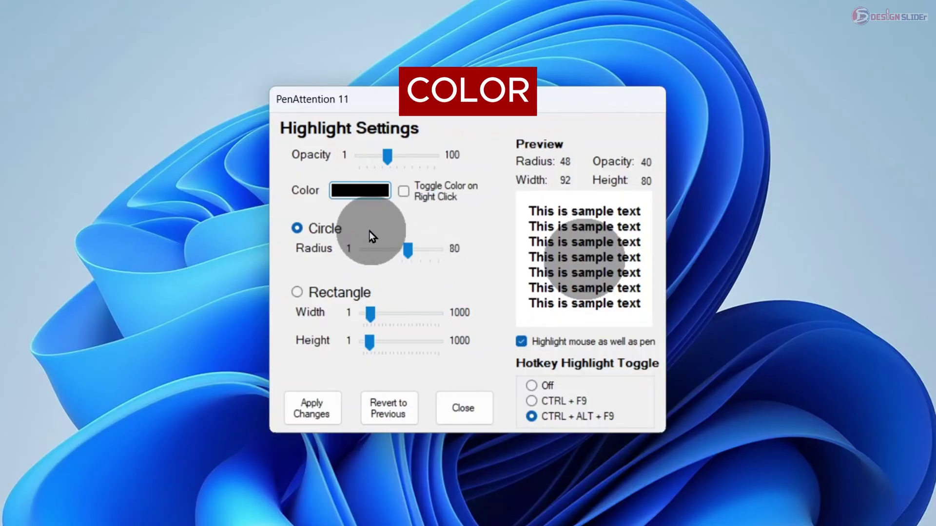
# - Open the highlight colour choices and pick yellow from the basic colours
pyautogui.click(356, 191)
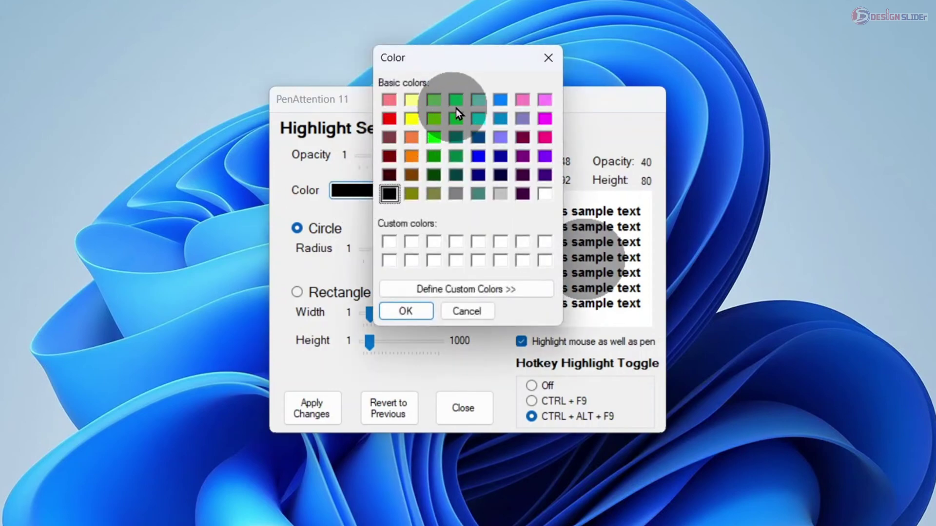
pyautogui.click(410, 124)
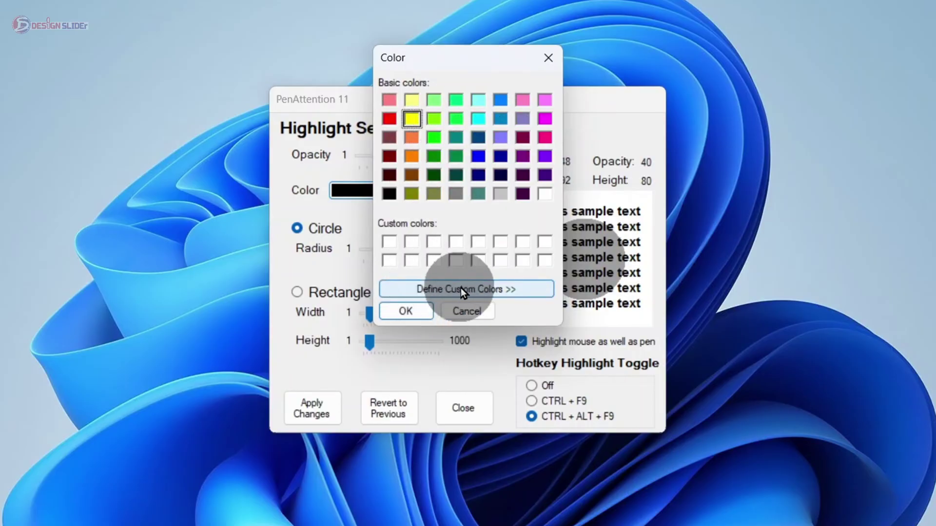
# - Try a custom green highlight colour with hue 104, saturation 228 and luminance 115
pyautogui.click(516, 289)
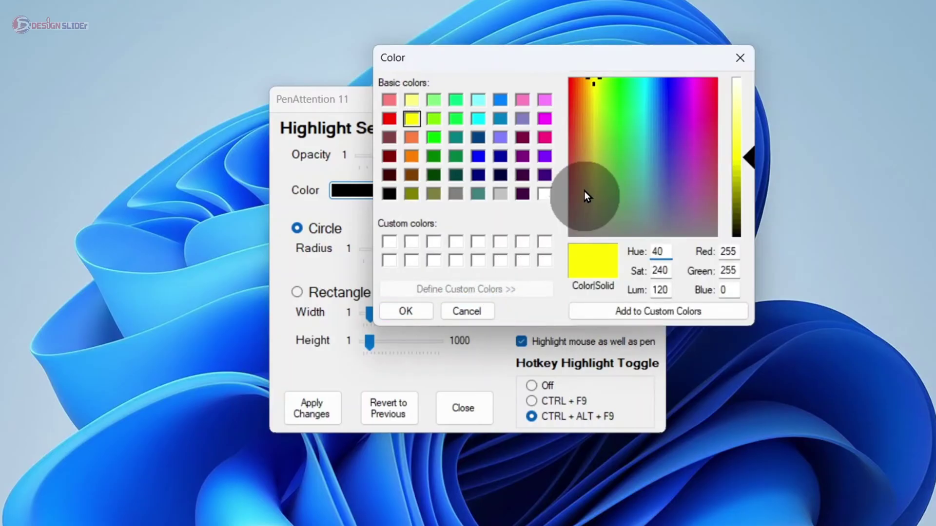
pyautogui.click(634, 87)
pyautogui.moveTo(749, 157)
pyautogui.mouseDown()
pyautogui.moveTo(744, 230)
pyautogui.moveTo(742, 103)
pyautogui.moveTo(742, 163)
pyautogui.mouseUp()
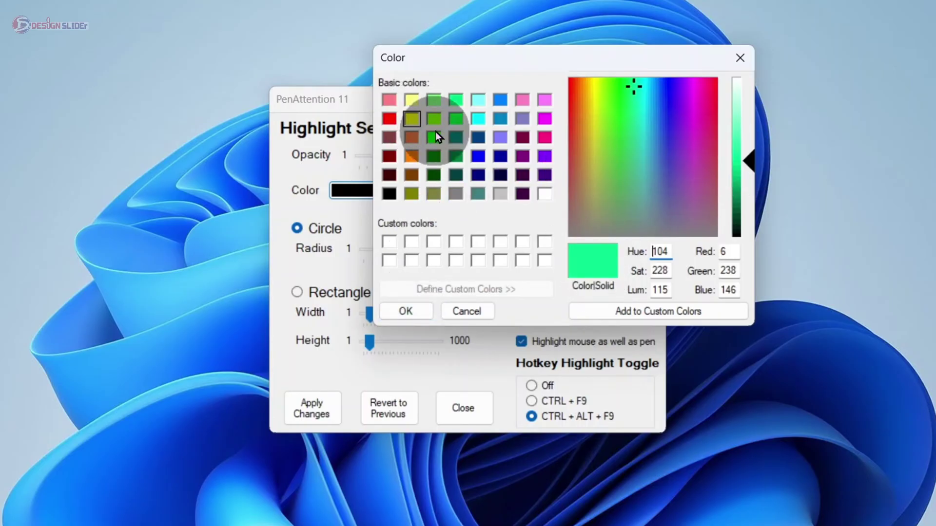
# - Select the basic yellow again and confirm it as the highlight colour
pyautogui.click(411, 118)
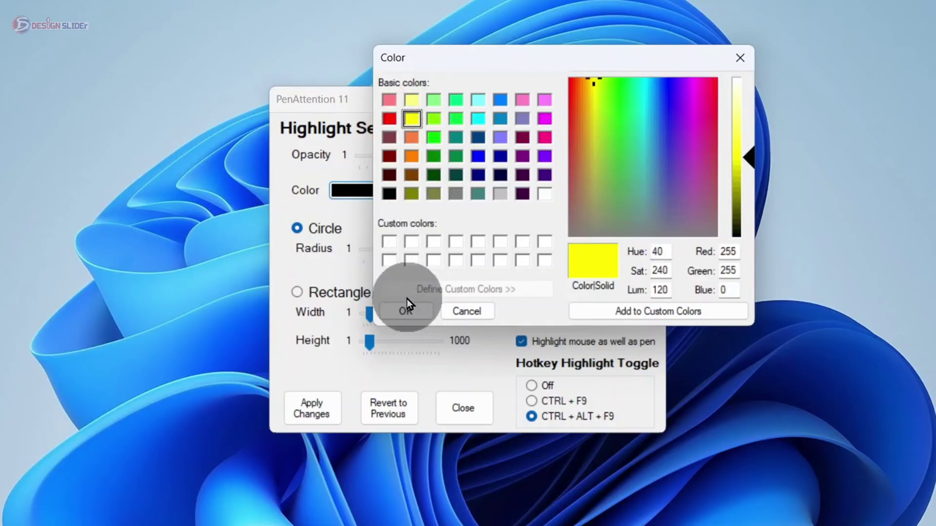
pyautogui.click(405, 312)
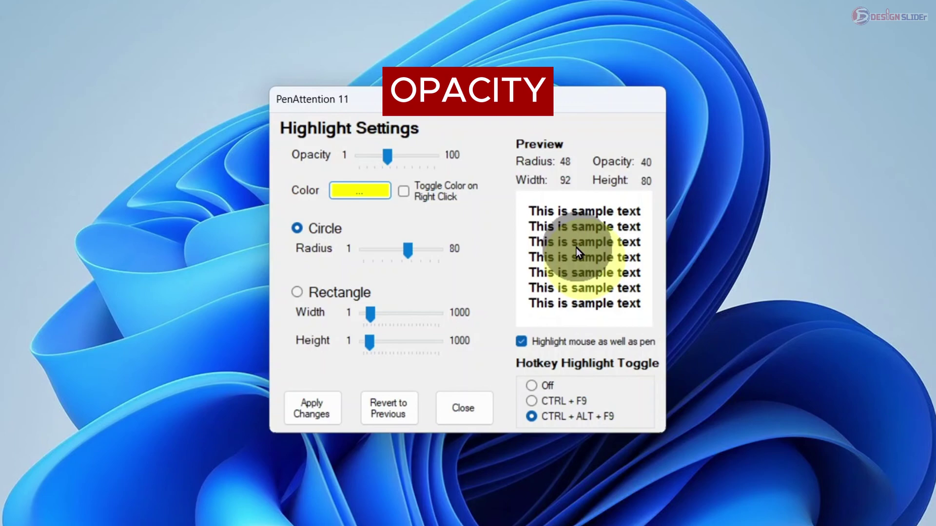
# - Try the highlight at opacity 100 and return the opacity to 40
pyautogui.moveTo(388, 156); pyautogui.dragTo(447, 154)
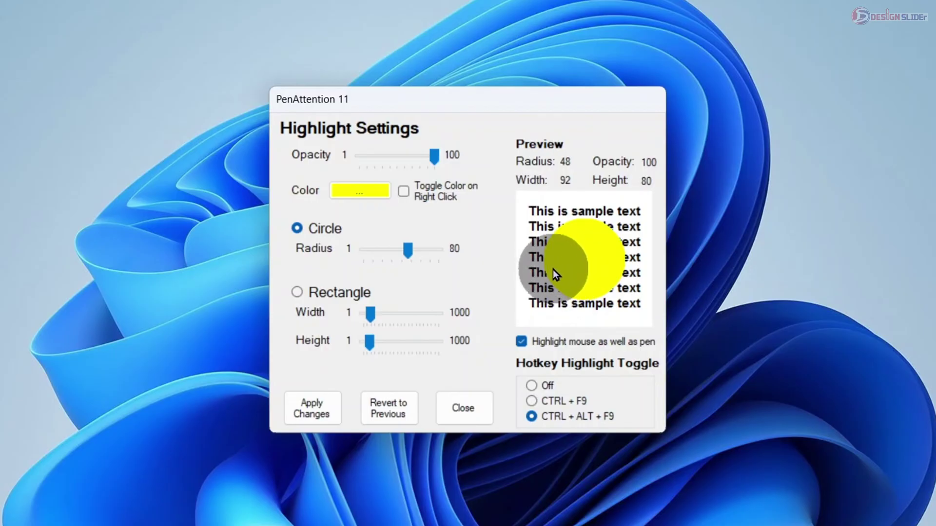
pyautogui.moveTo(433, 159); pyautogui.dragTo(387, 163)
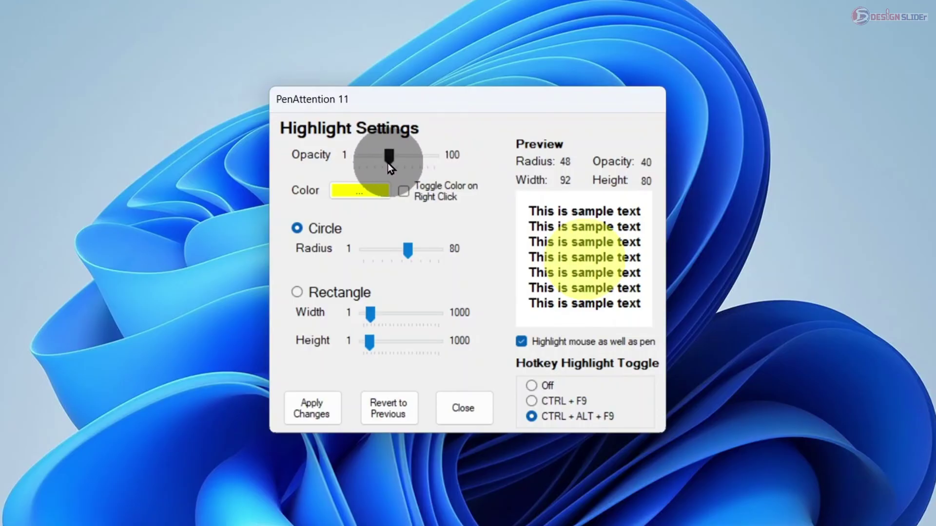
# - Switch the highlight shape to Rectangle and apply the changed settings
pyautogui.click(297, 293)
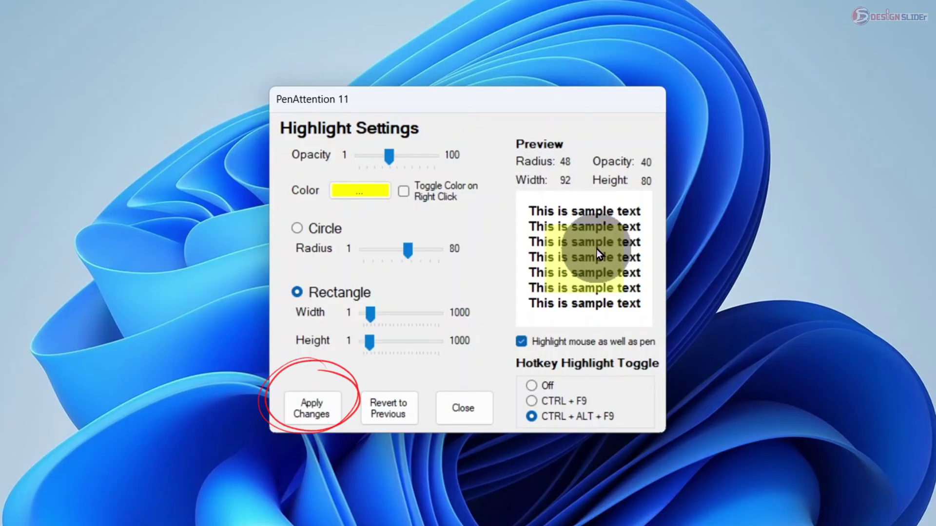
pyautogui.click(317, 412)
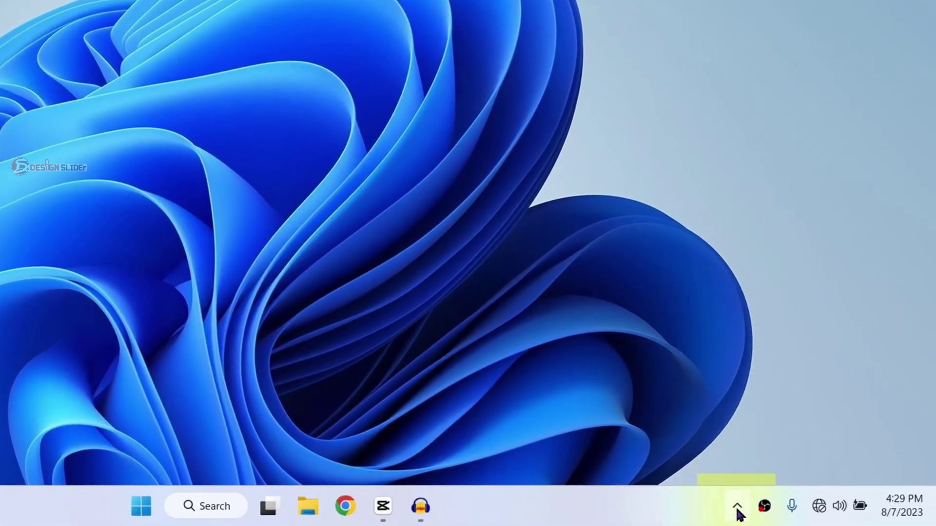
# - Turn off the Highlight Pen or Mouse option from PenAttention's tray icon
pyautogui.click(737, 506)
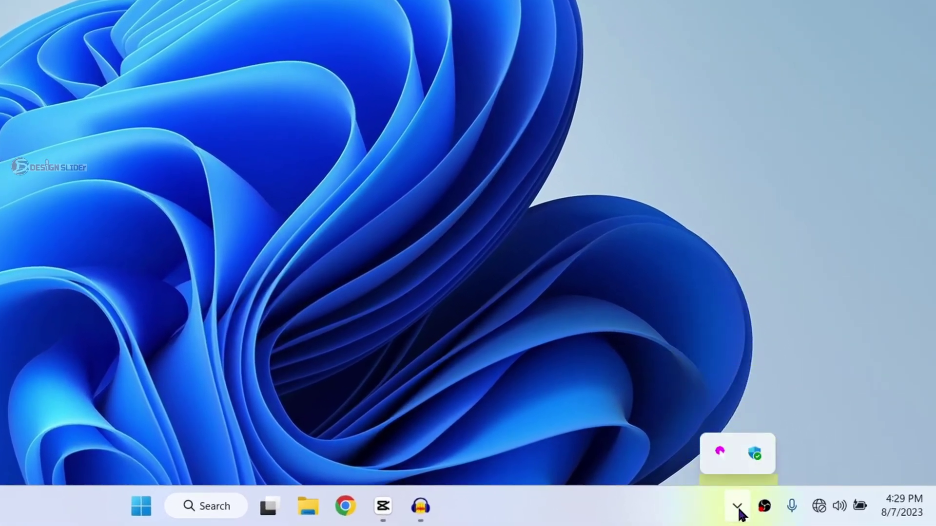
pyautogui.rightClick(720, 453)
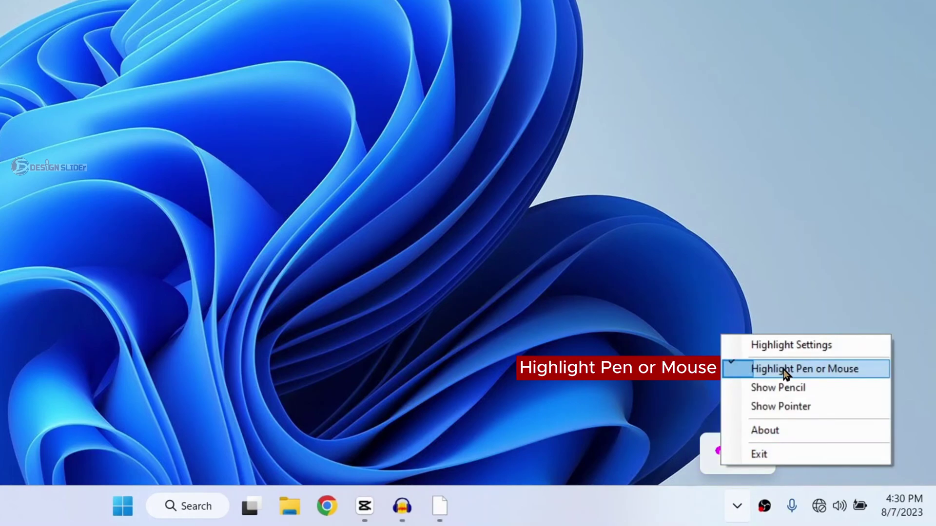
pyautogui.click(842, 375)
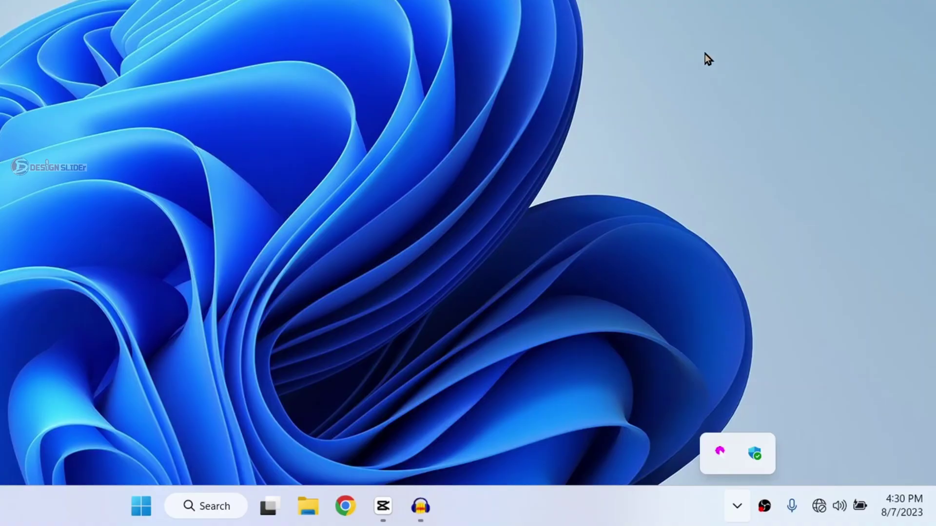
# - Turn the Highlight Pen or Mouse option back on from PenAttention's tray icon
pyautogui.click(737, 501)
pyautogui.click(739, 511)
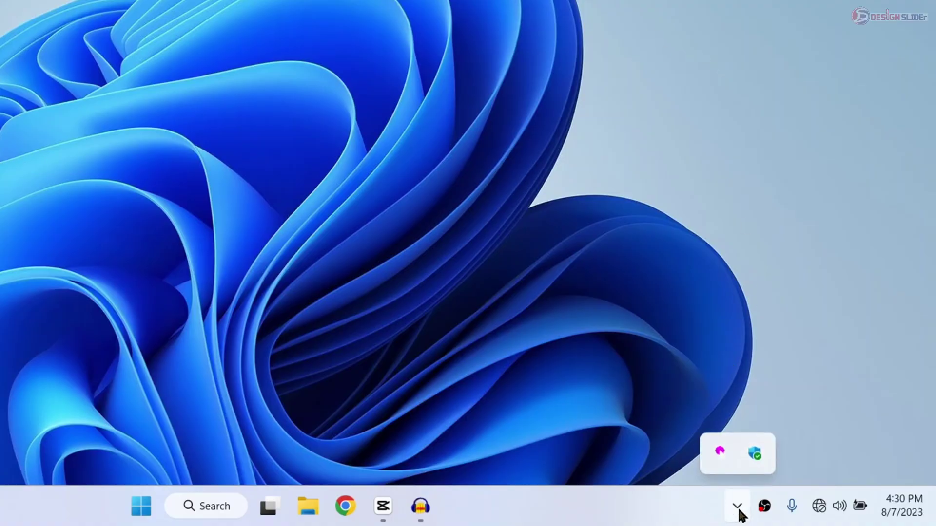
pyautogui.rightClick(720, 459)
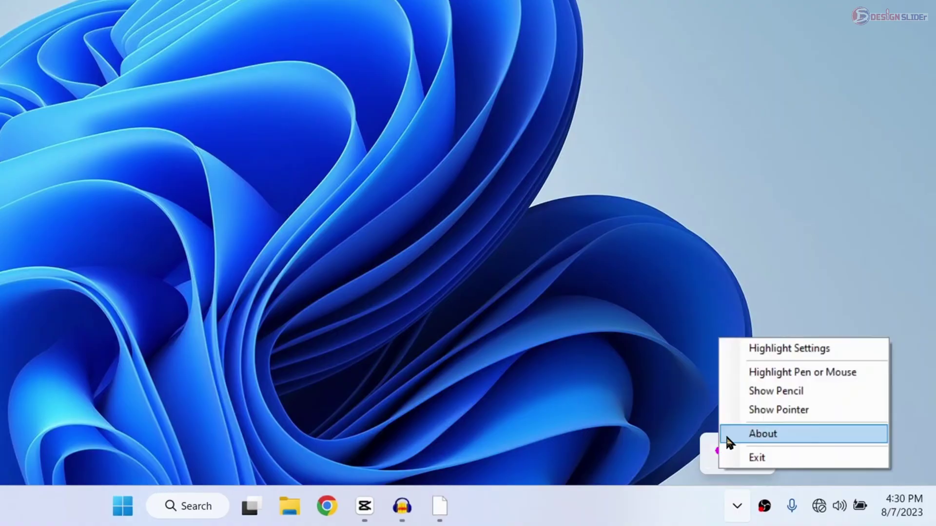
pyautogui.click(854, 373)
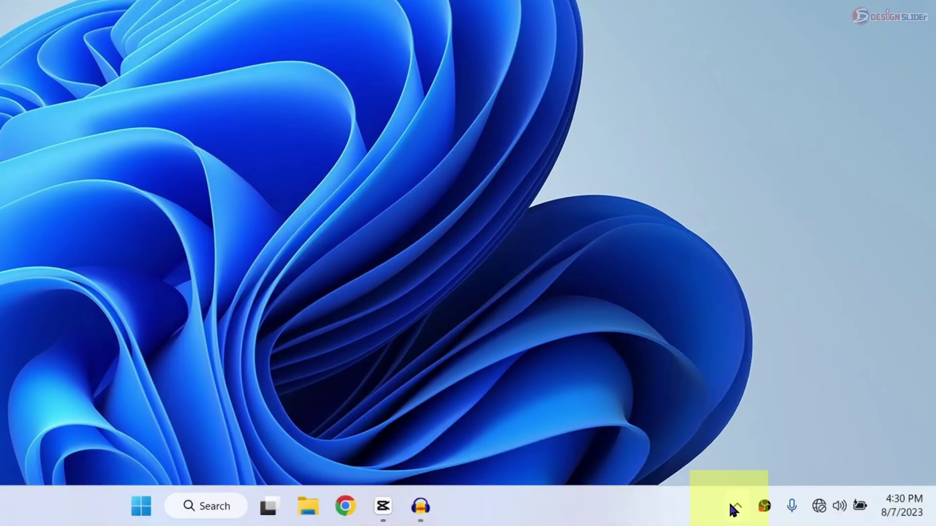
# - Search Windows for "pen" and launch the PenAttention 11 app
pyautogui.click(735, 506)
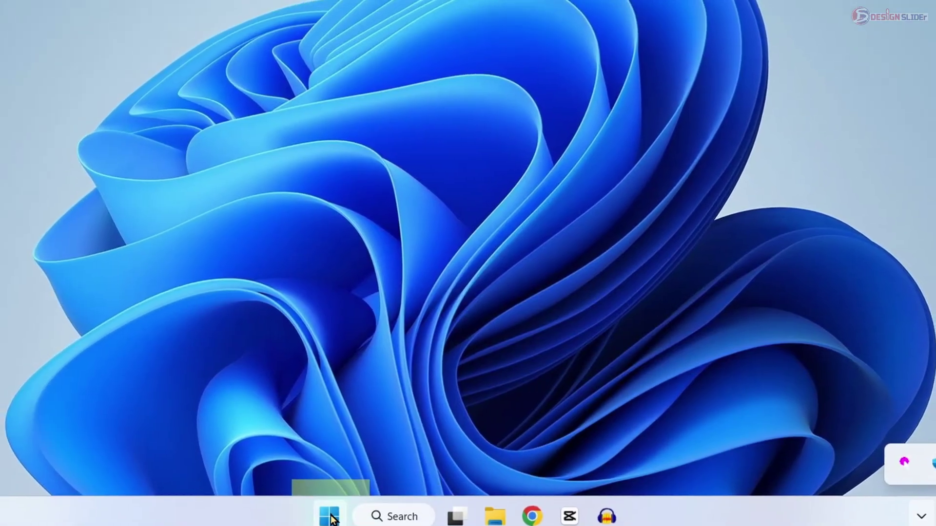
pyautogui.click(330, 515)
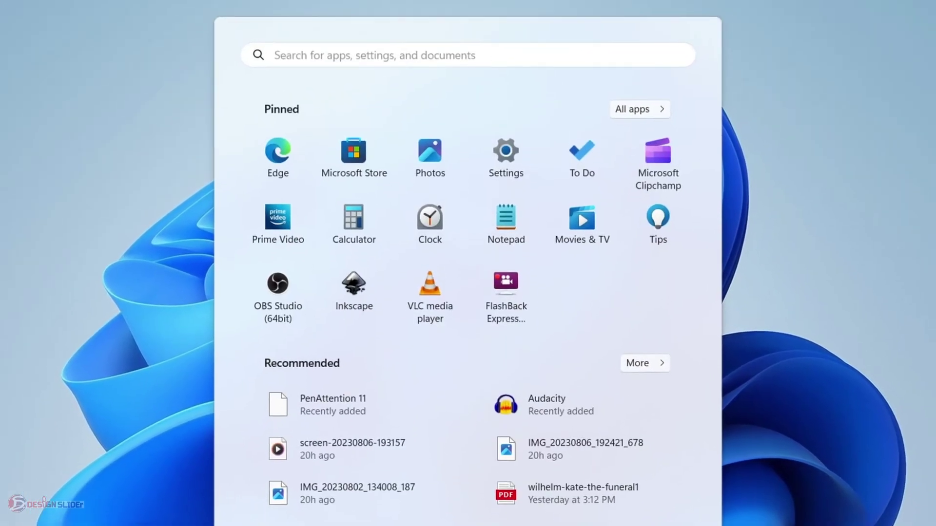
pyautogui.write('pen')
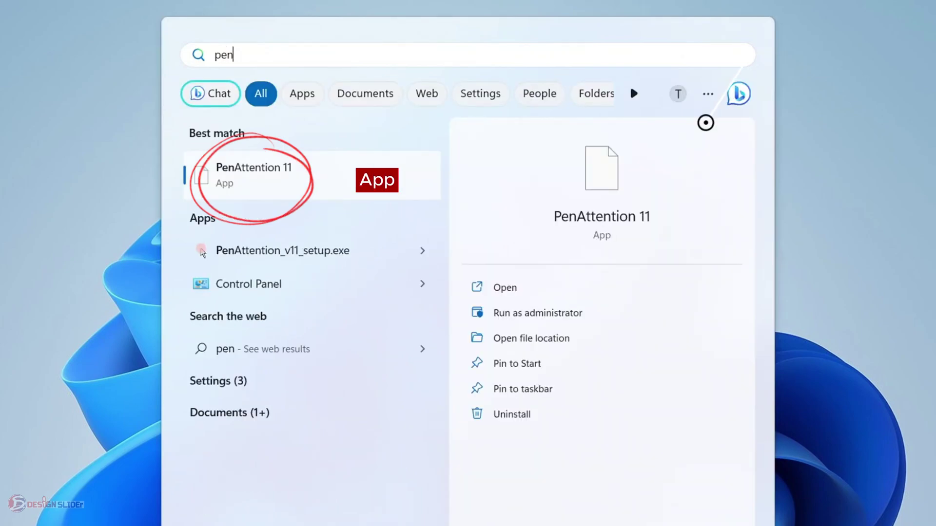
pyautogui.click(284, 175)
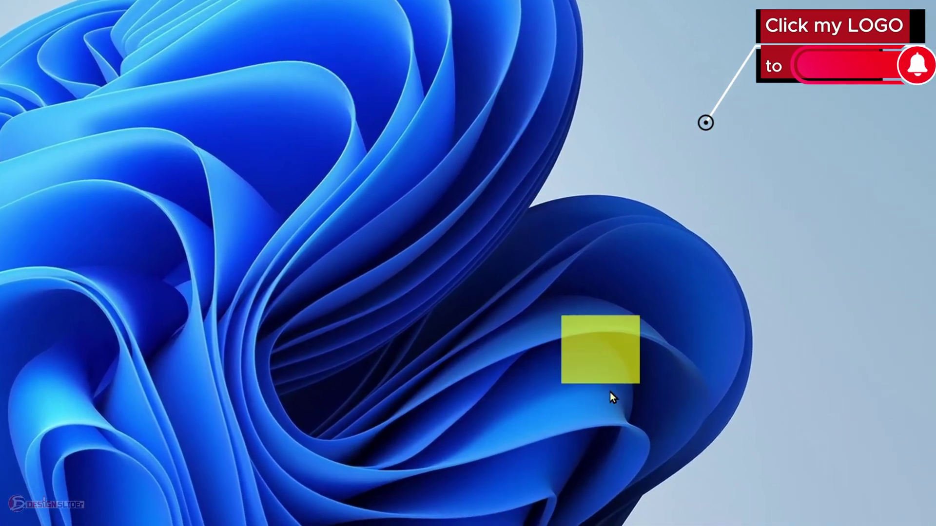
# - Exit the duplicate PenAttention instance through its tray icon, leaving the other one running
pyautogui.moveTo(699, 521)
pyautogui.click(738, 507)
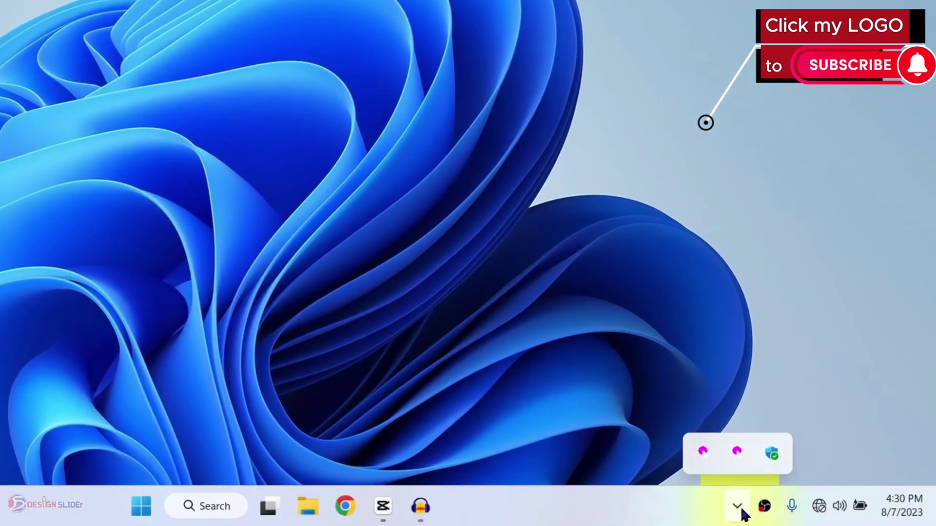
pyautogui.rightClick(736, 459)
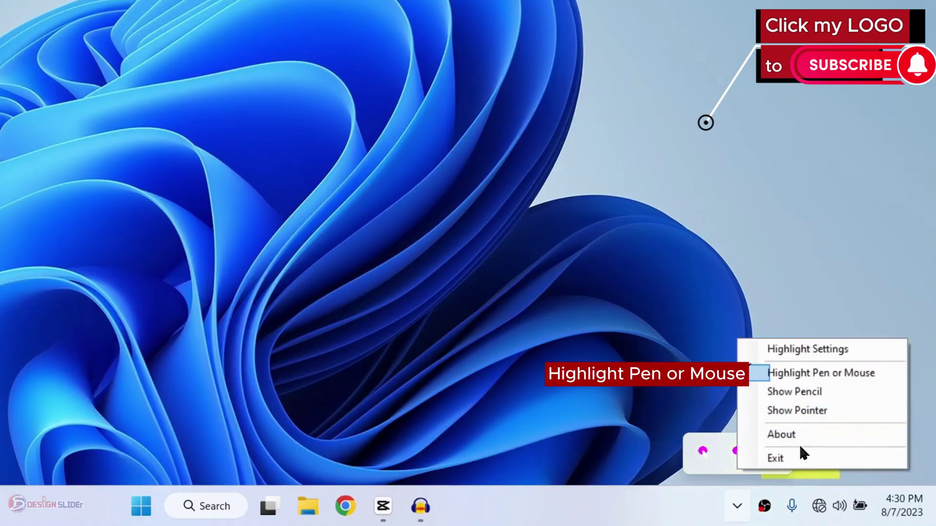
pyautogui.click(791, 457)
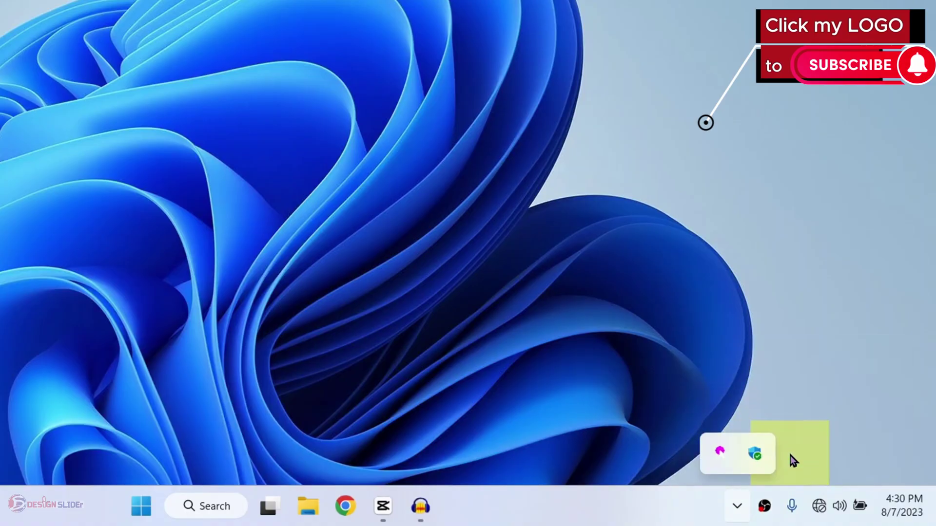